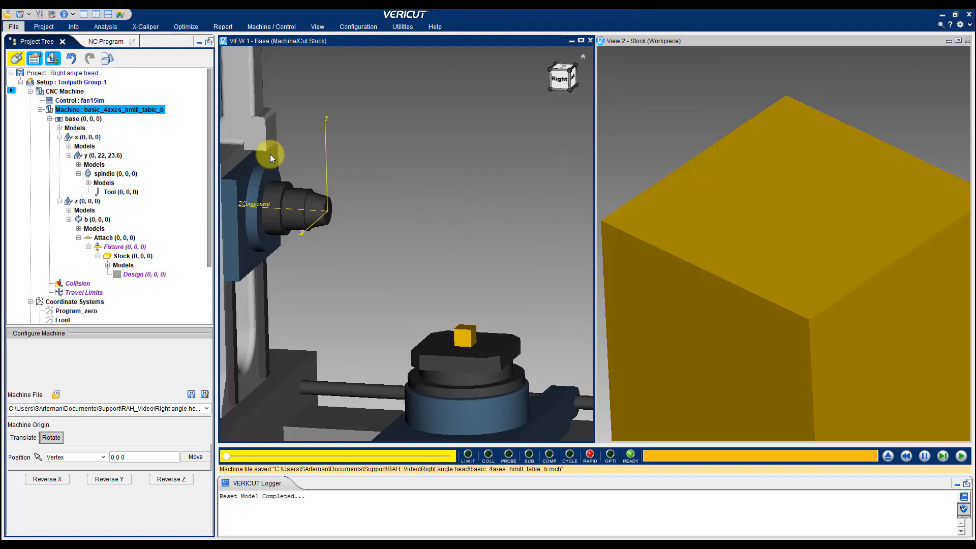
Compare the component axes of the Attach and Tool components in the machine view, checking the available axis display options
{"action": "left_click", "coordinate": [83, 98]}
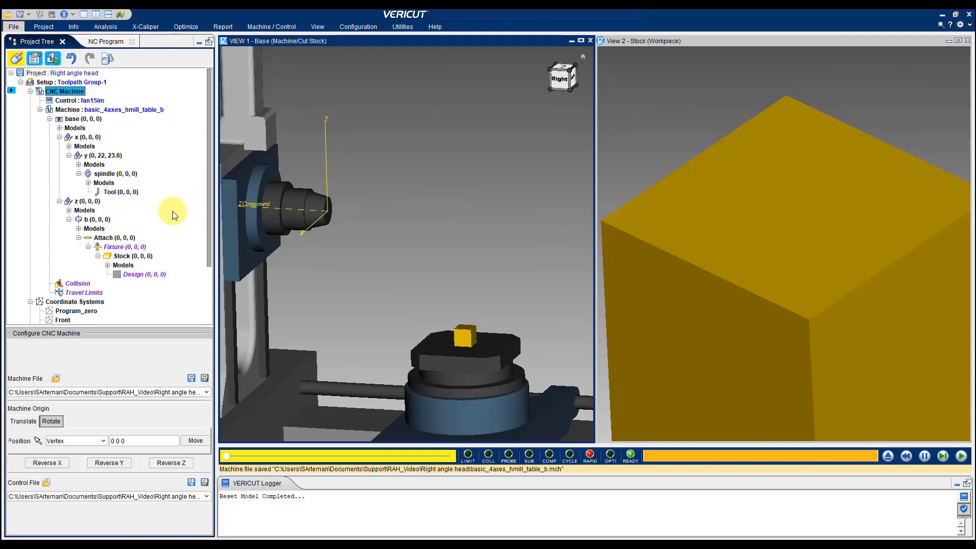
{"action": "left_click", "coordinate": [106, 237]}
{"action": "left_click", "coordinate": [116, 191]}
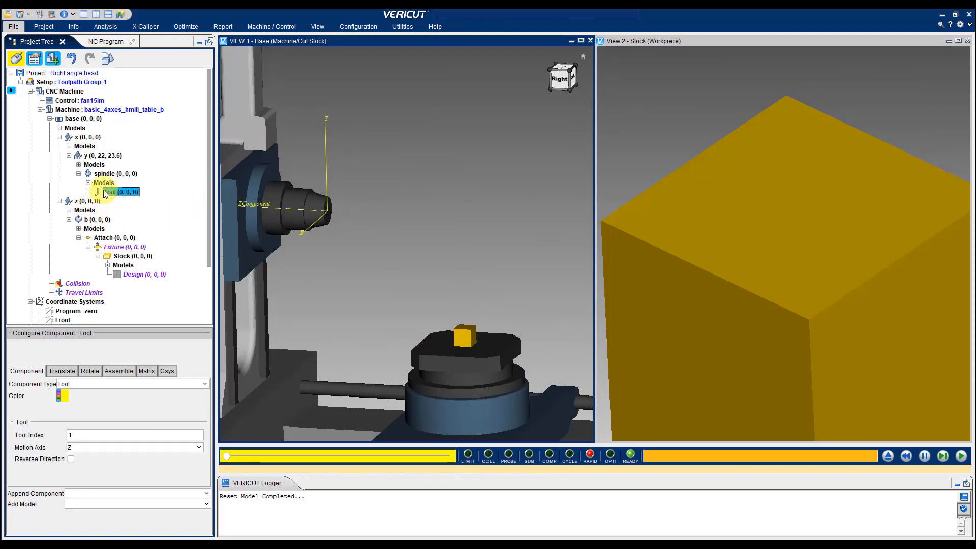
{"action": "right_click", "coordinate": [406, 171]}
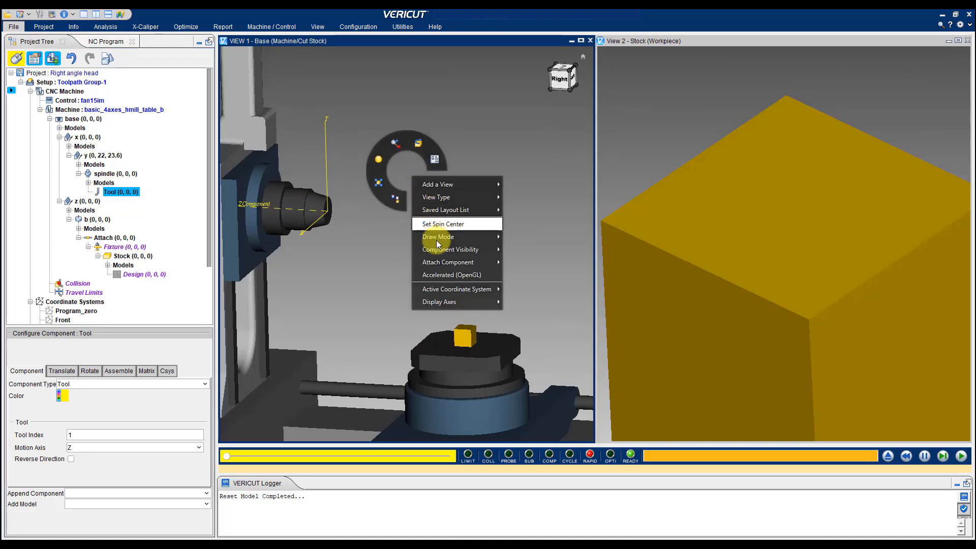
{"action": "mouse_move", "coordinate": [434, 300]}
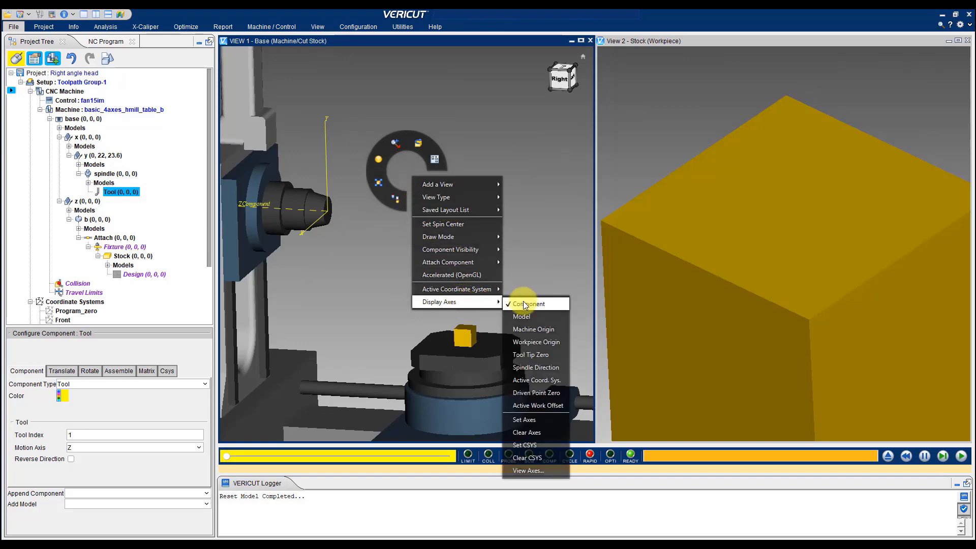
{"action": "left_click", "coordinate": [540, 248]}
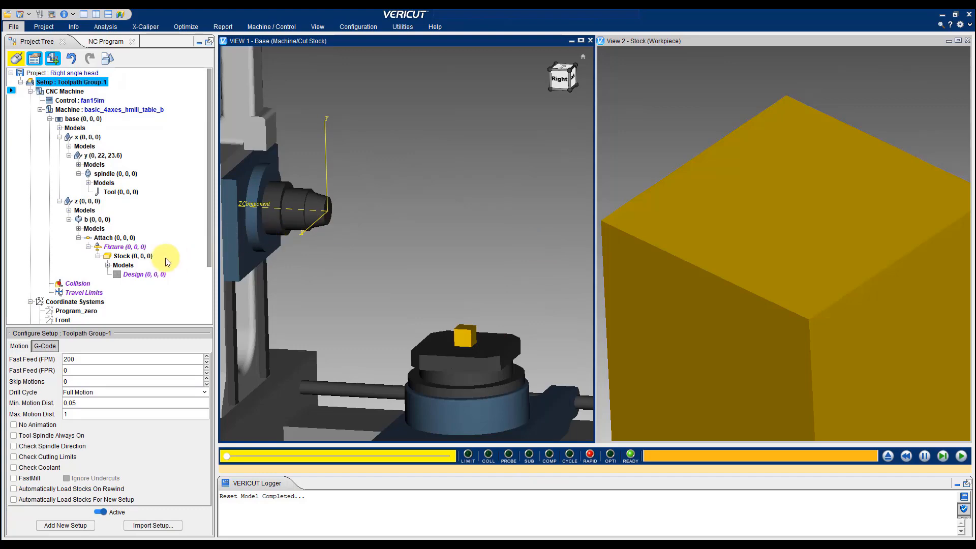
{"action": "left_click", "coordinate": [106, 241]}
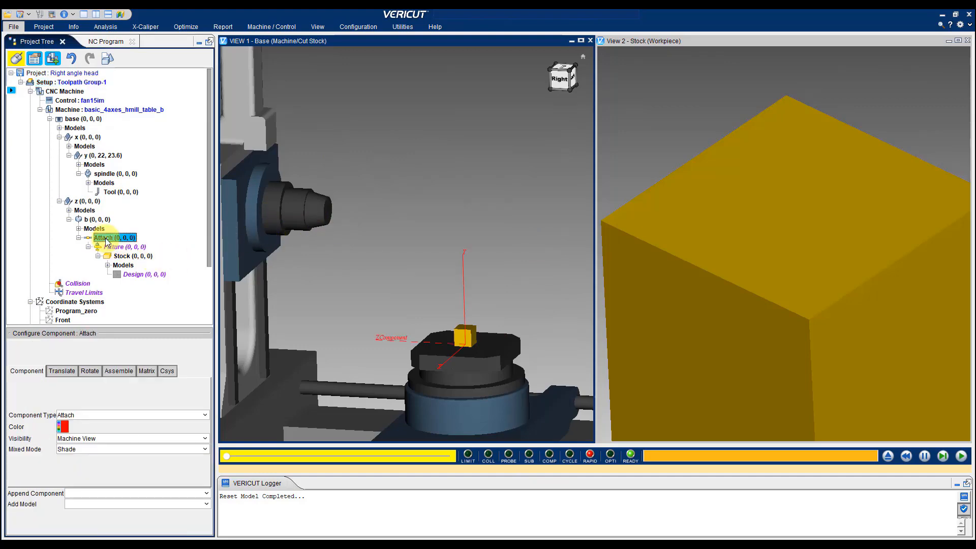
{"action": "left_click", "coordinate": [113, 192]}
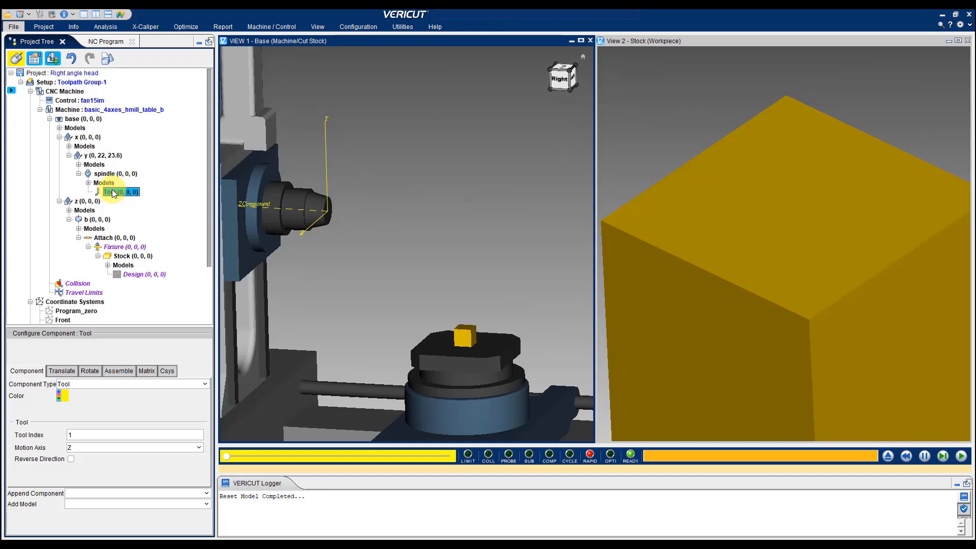
Set the orientation of tool 290 to 0 0 0 in the Tool Manager
{"action": "left_click", "coordinate": [41, 16]}
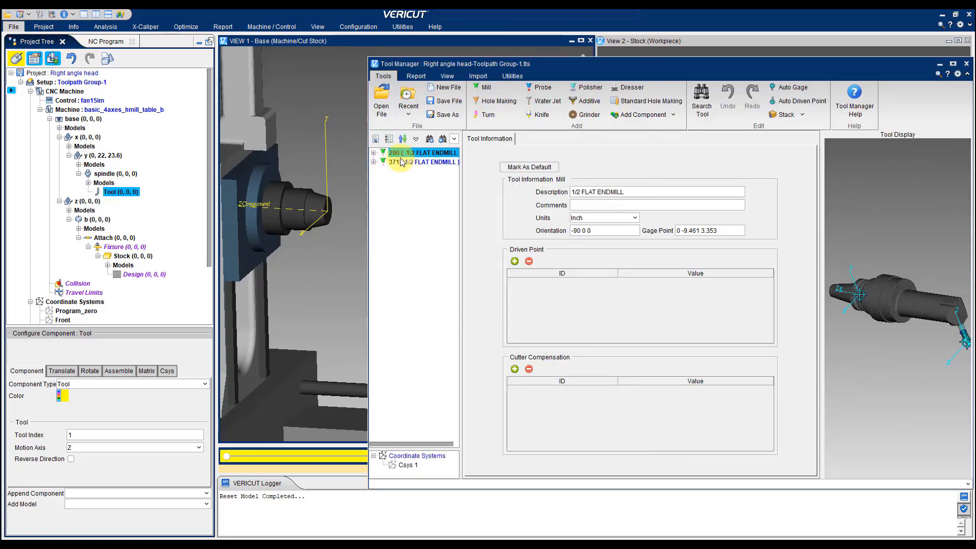
{"action": "triple_click", "coordinate": [596, 229]}
{"action": "type", "text": "0"}
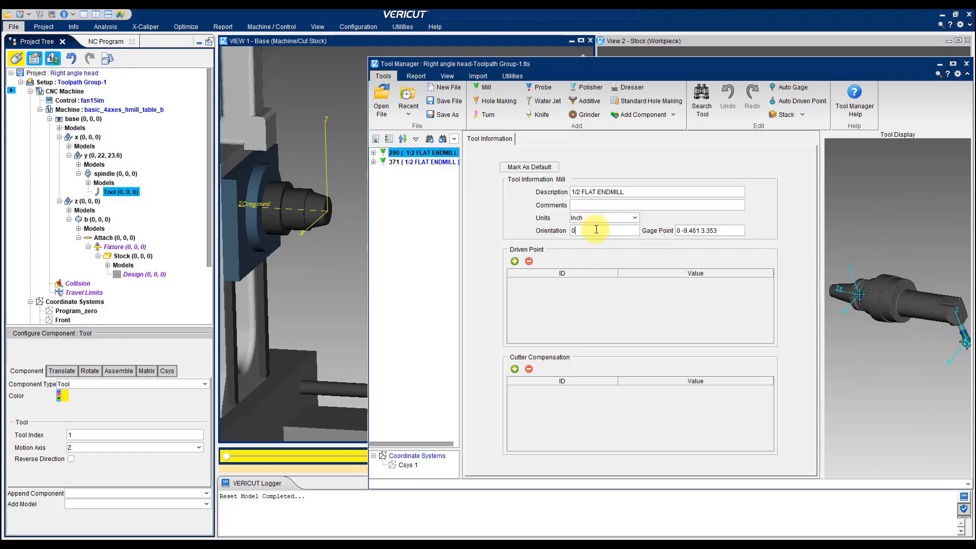
{"action": "type", "text": " 0 0"}
{"action": "key", "text": "Tab"}
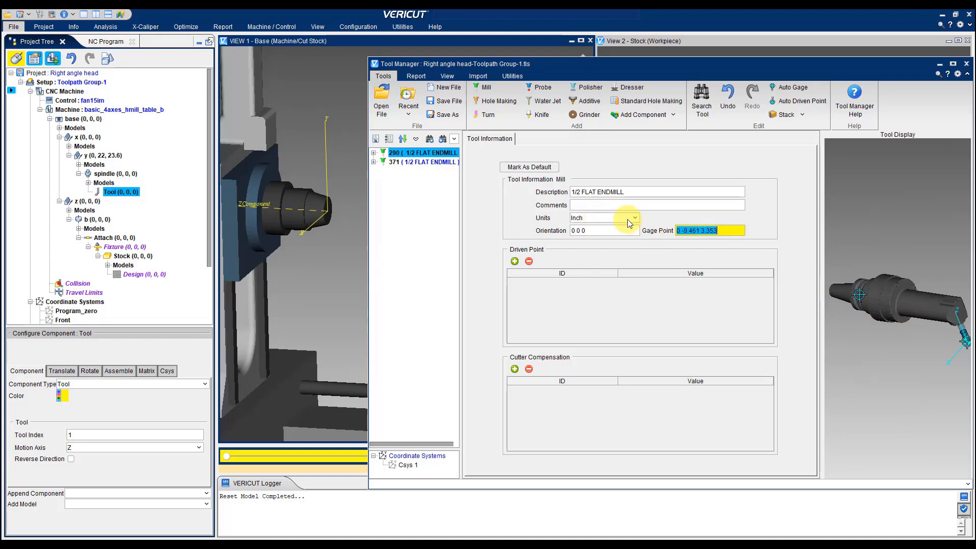
Inspect the right angle head geometry and gage point of tools 371 and 290
{"action": "left_click", "coordinate": [401, 162]}
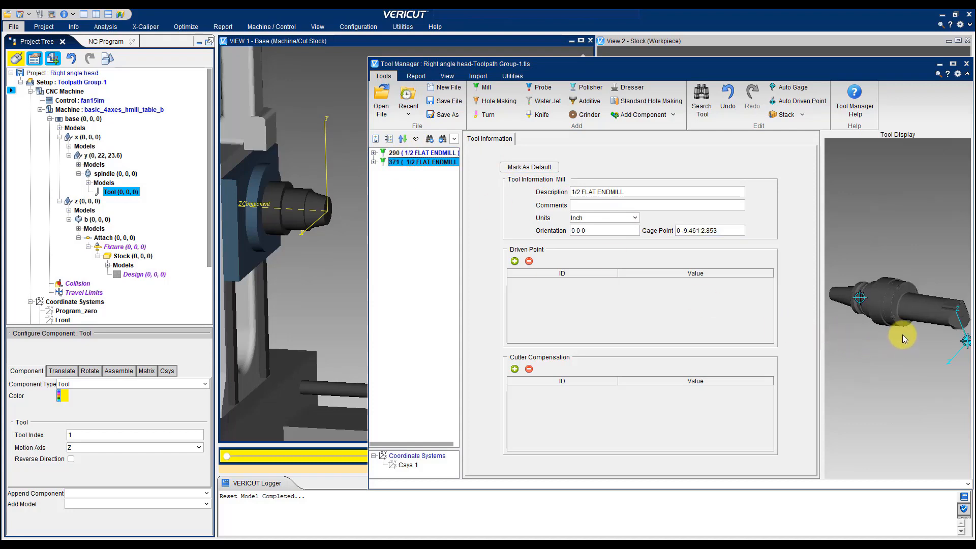
{"action": "scroll", "coordinate": [937, 318], "scroll_direction": "up", "scroll_amount": 5}
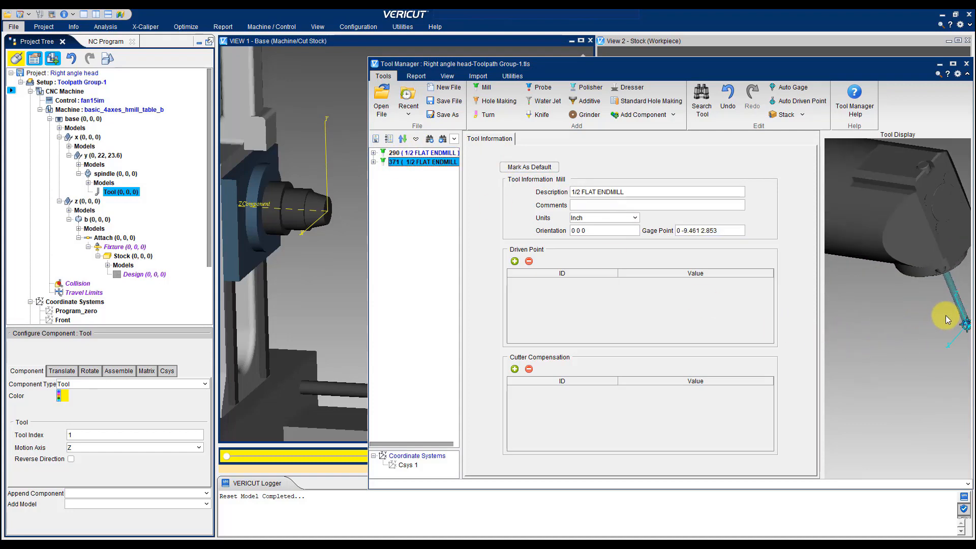
{"action": "scroll", "coordinate": [944, 310], "scroll_direction": "down", "scroll_amount": 4}
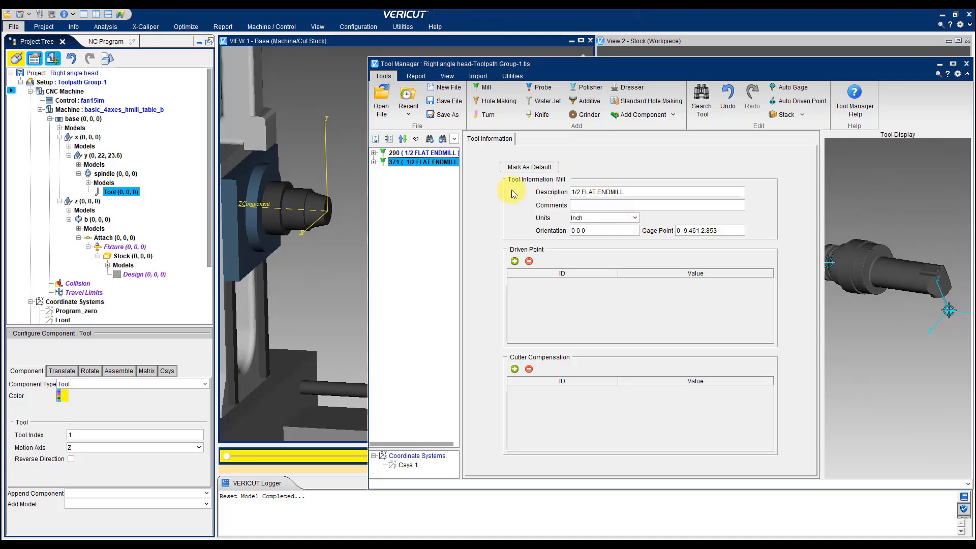
{"action": "left_click", "coordinate": [413, 154]}
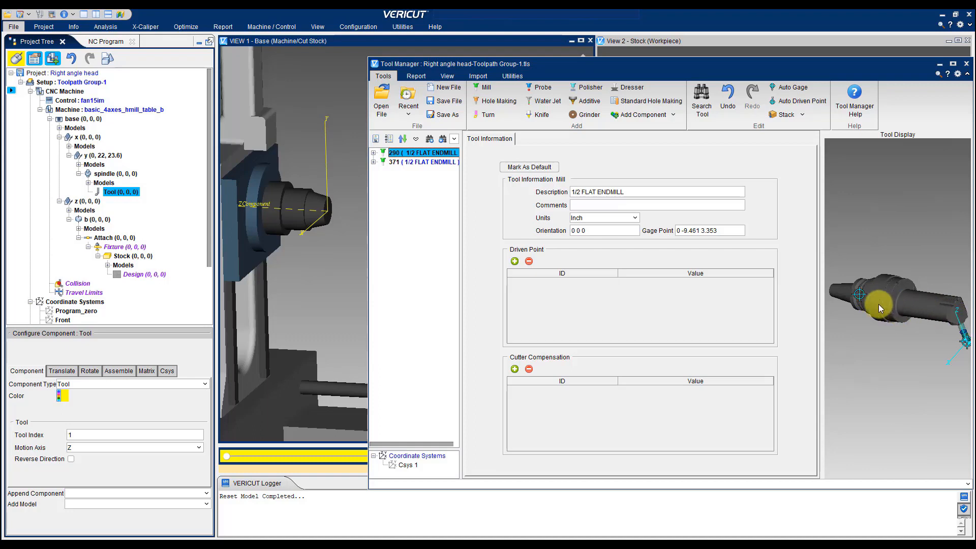
{"action": "mouse_move", "coordinate": [865, 301]}
{"action": "middle_mouse_down"}
{"action": "mouse_move", "coordinate": [970, 279]}
{"action": "mouse_move", "coordinate": [890, 300]}
{"action": "middle_mouse_up"}
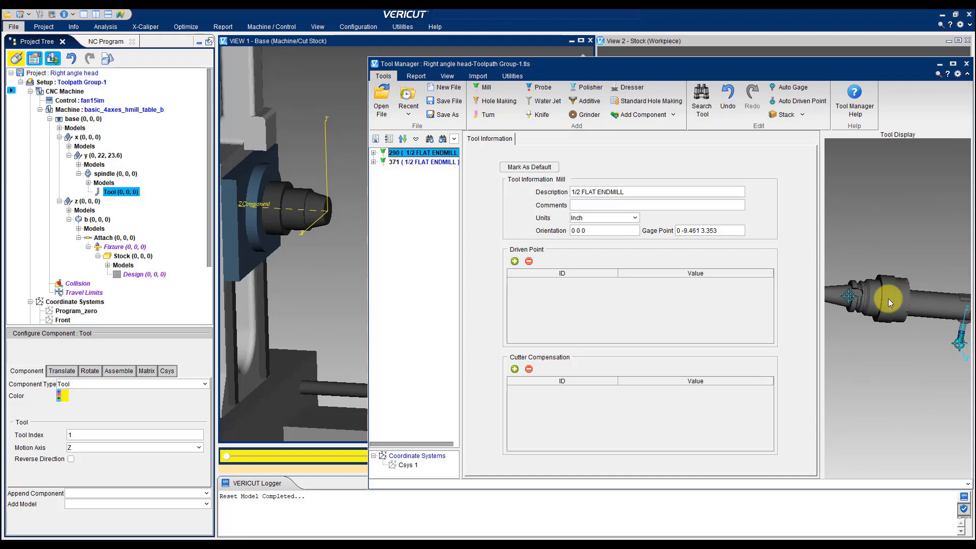
{"action": "left_click", "coordinate": [721, 230]}
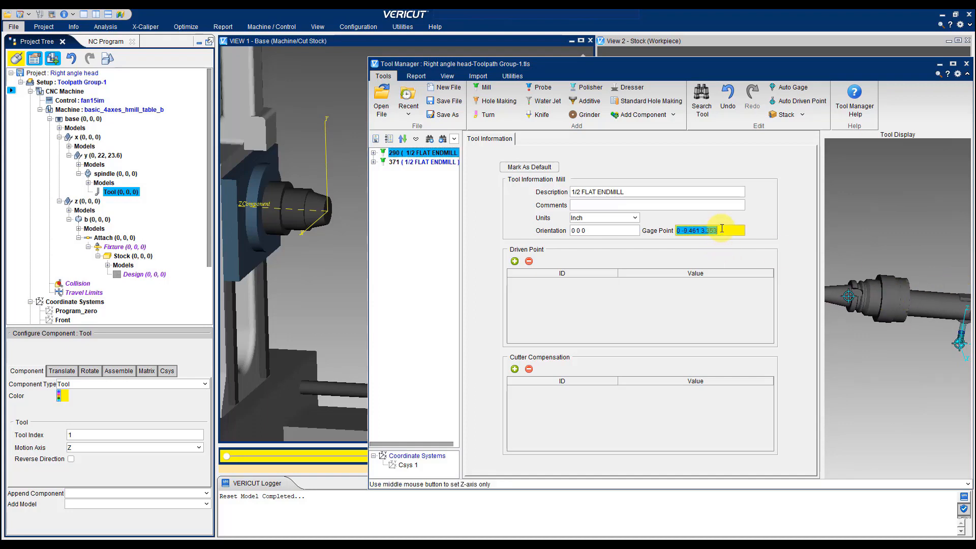
Close the Tool Manager with its changes saved, and briefly reopen it to check tool 290's orientation
{"action": "left_click", "coordinate": [967, 64]}
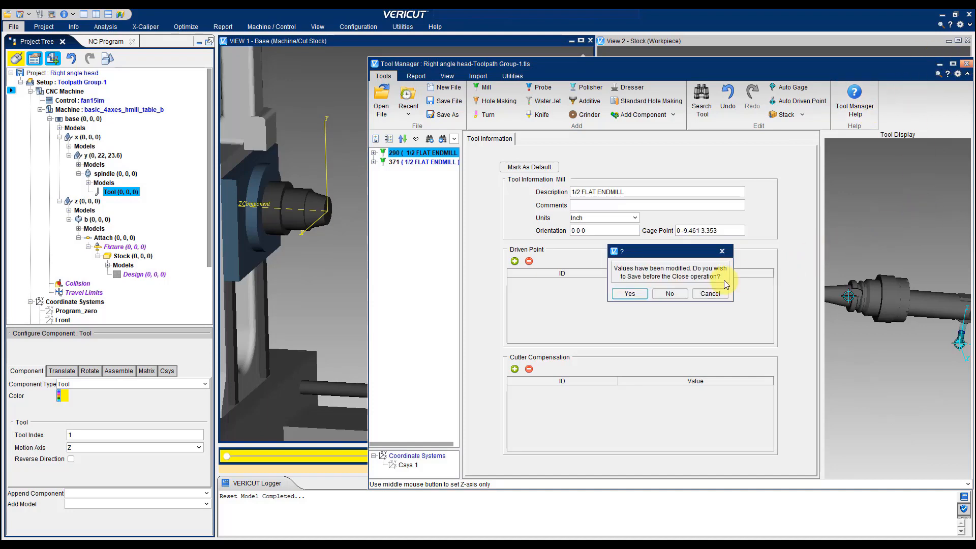
{"action": "left_click", "coordinate": [669, 295]}
{"action": "left_click", "coordinate": [636, 297]}
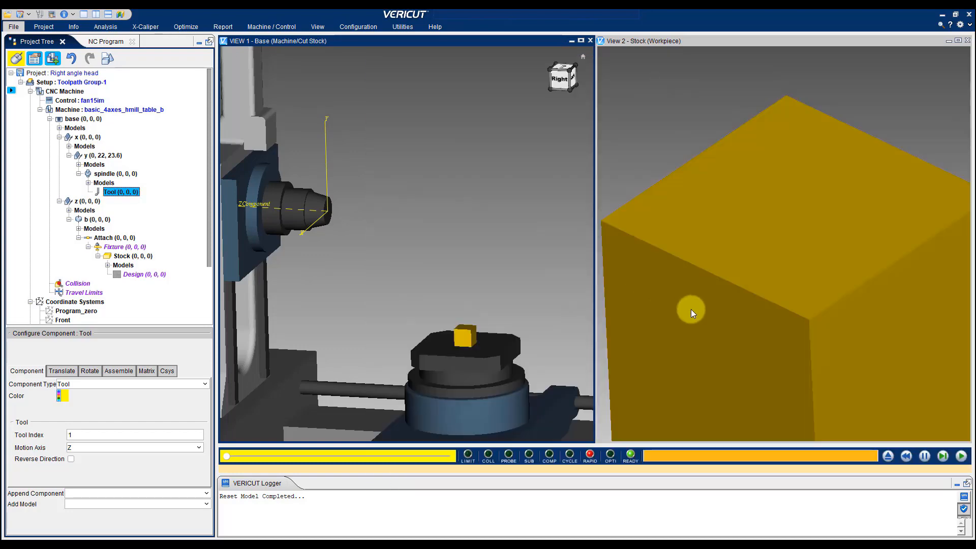
{"action": "left_click", "coordinate": [40, 15]}
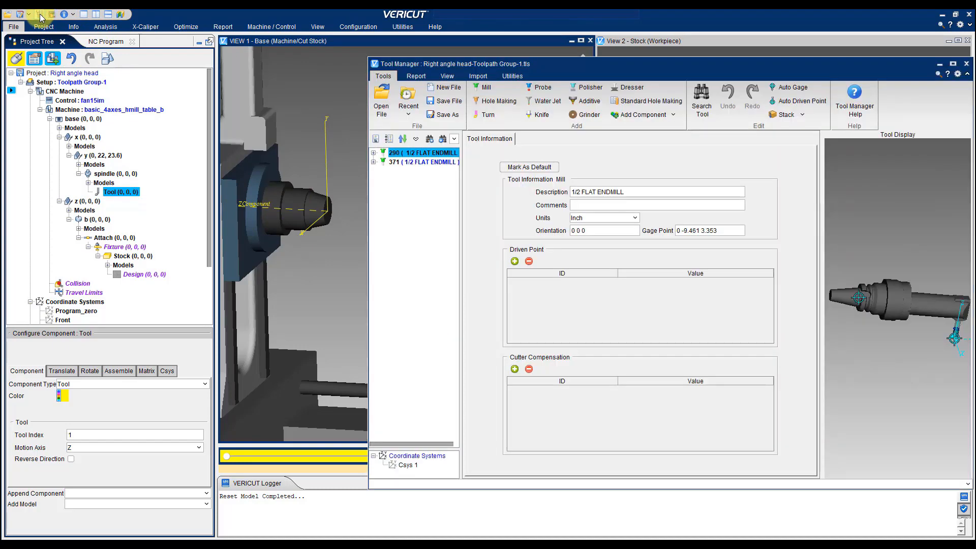
{"action": "left_click", "coordinate": [966, 64]}
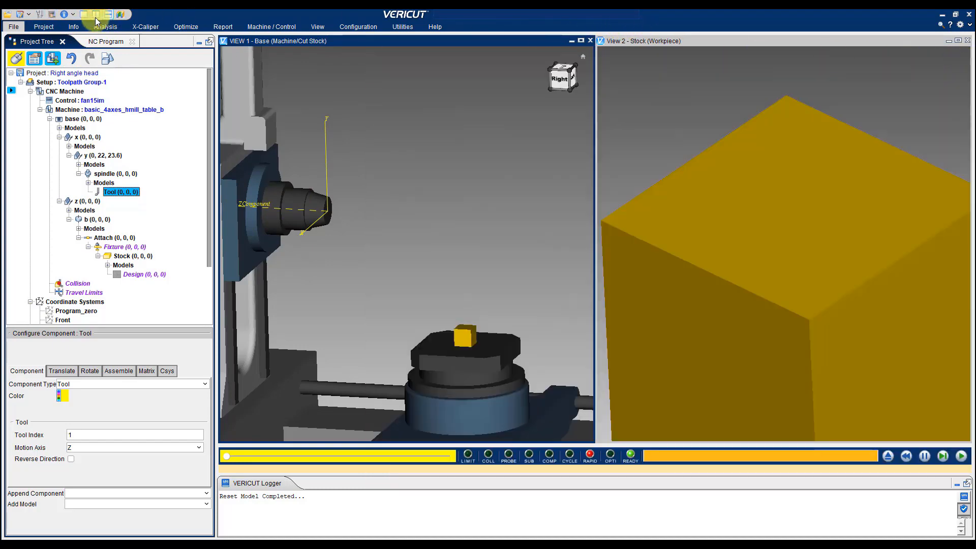
Run the T290 m6 tool change in MDI to check how the head mounts on the spindle, and reset the model
{"action": "left_click", "coordinate": [52, 14]}
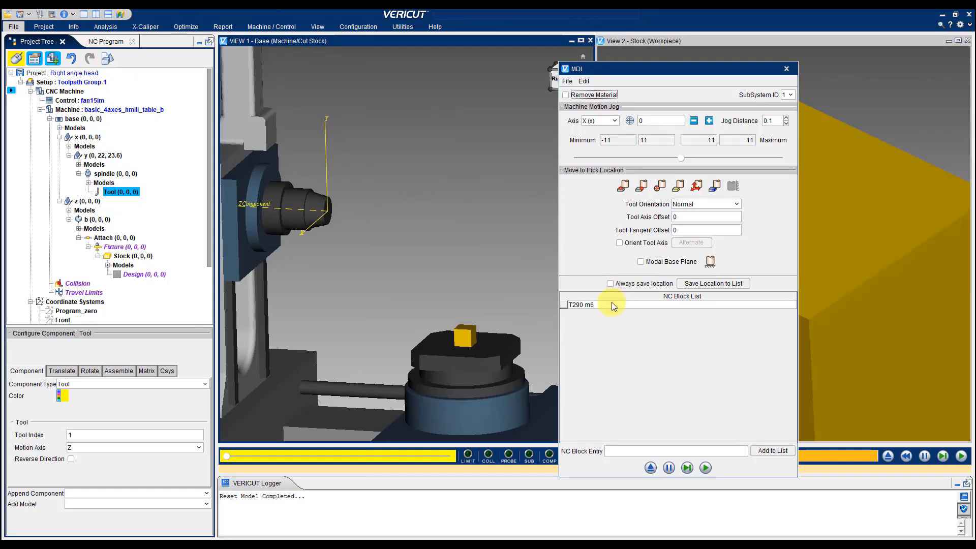
{"action": "left_click", "coordinate": [591, 304]}
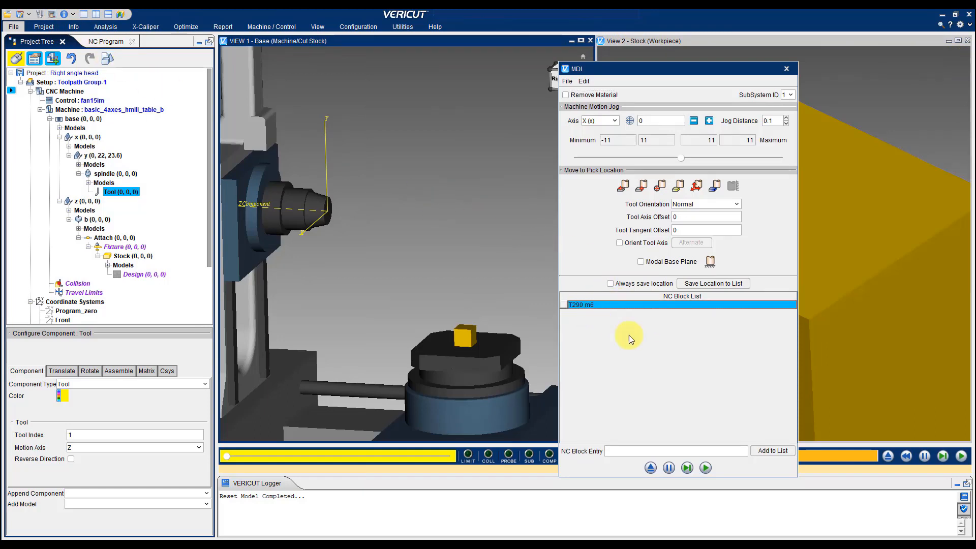
{"action": "left_click", "coordinate": [690, 469]}
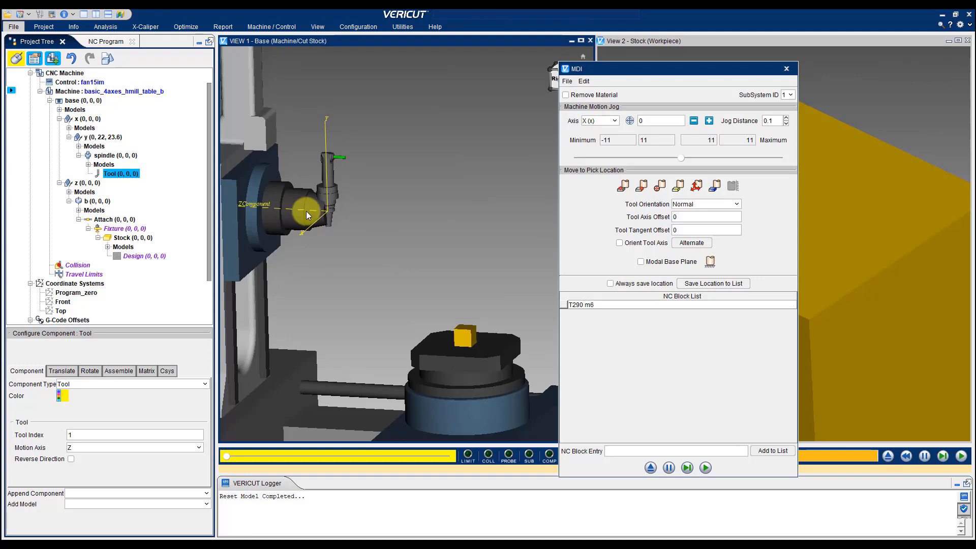
{"action": "left_click", "coordinate": [787, 69]}
{"action": "left_click", "coordinate": [887, 457]}
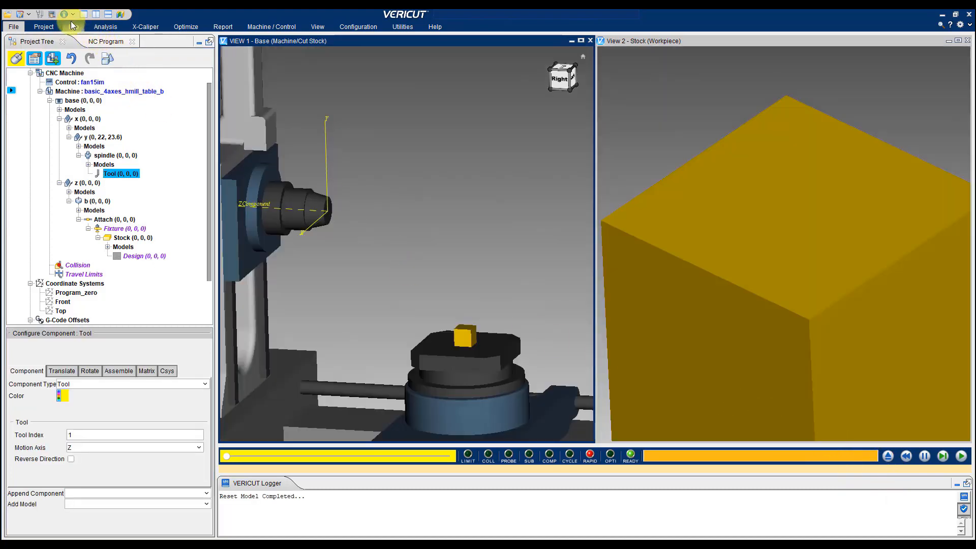
Set the orientation of tool 290 to -90 0 0 in the Tool Manager and save the tool file
{"action": "left_click", "coordinate": [43, 14]}
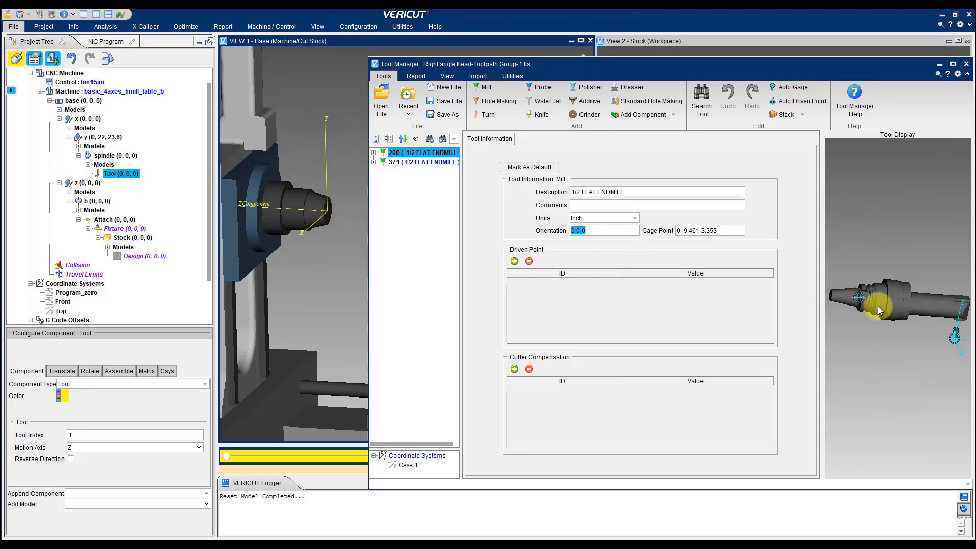
{"action": "left_click", "coordinate": [574, 230]}
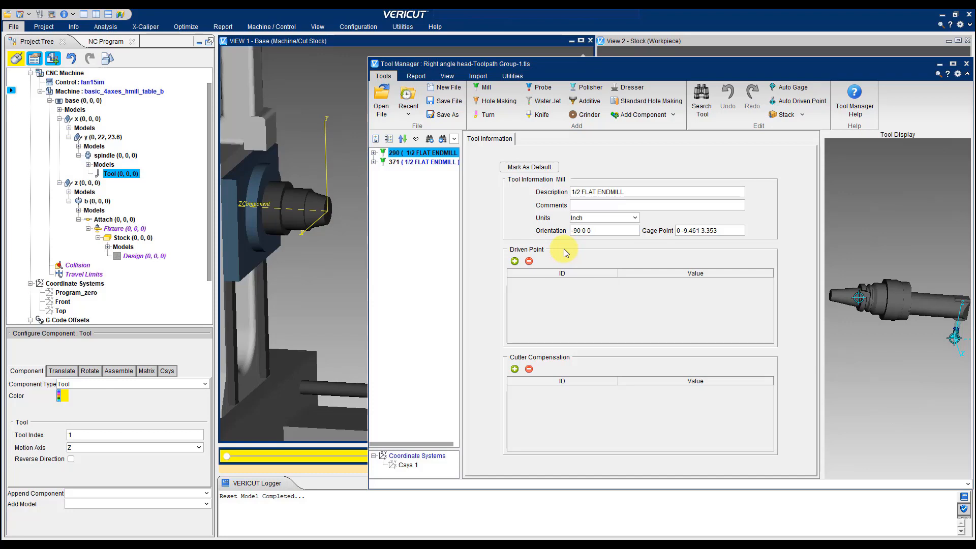
{"action": "key", "text": "Tab"}
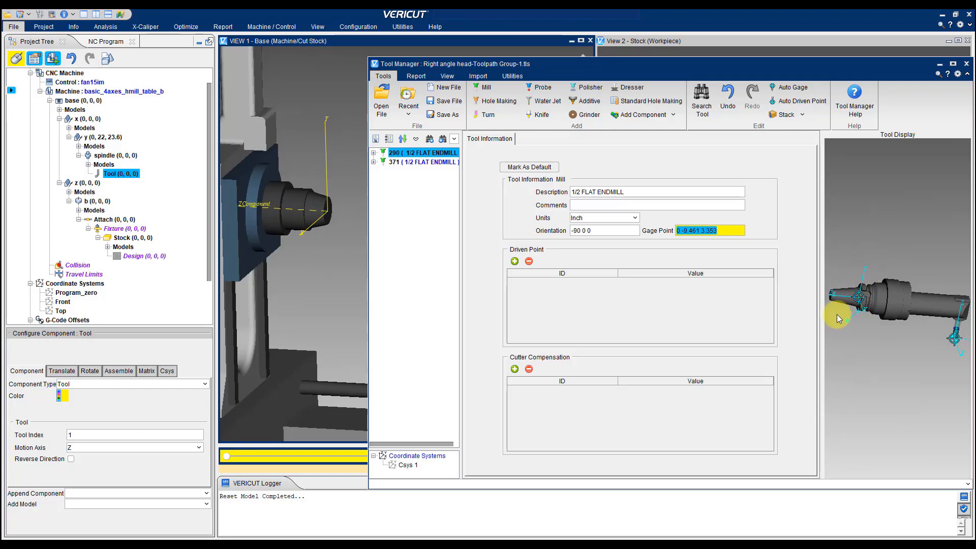
{"action": "left_click", "coordinate": [443, 101]}
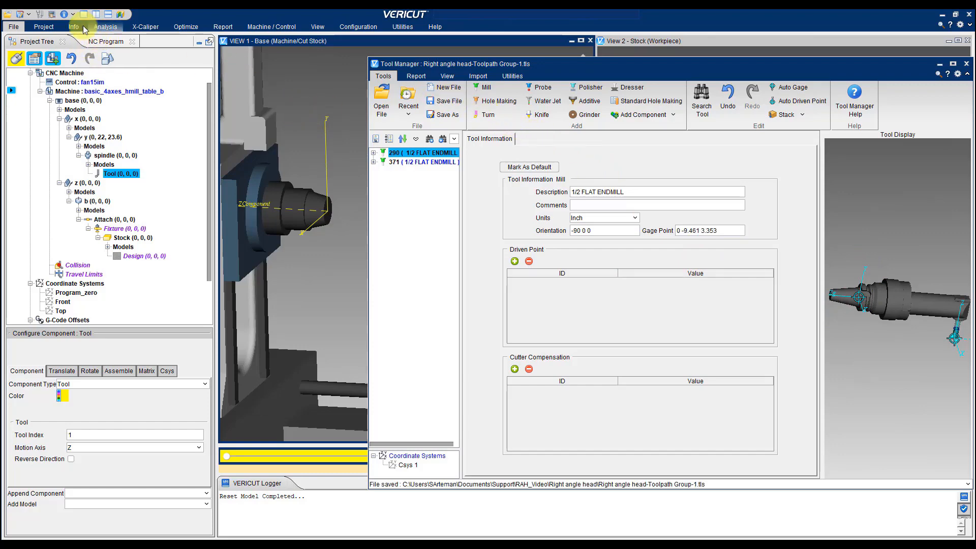
Repeat the T290 m6 tool change in MDI to check the reoriented head on the spindle, and reset the model
{"action": "left_click", "coordinate": [53, 15]}
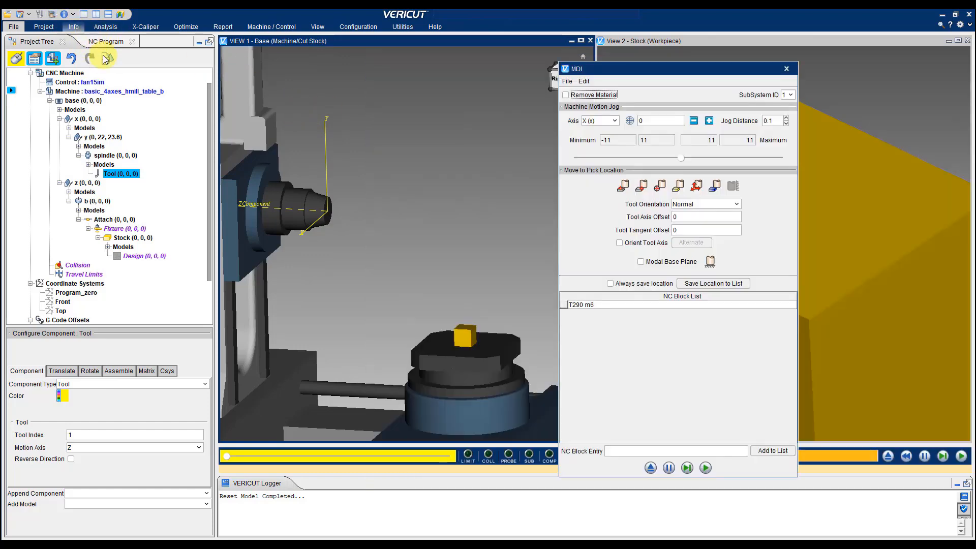
{"action": "left_click", "coordinate": [588, 306]}
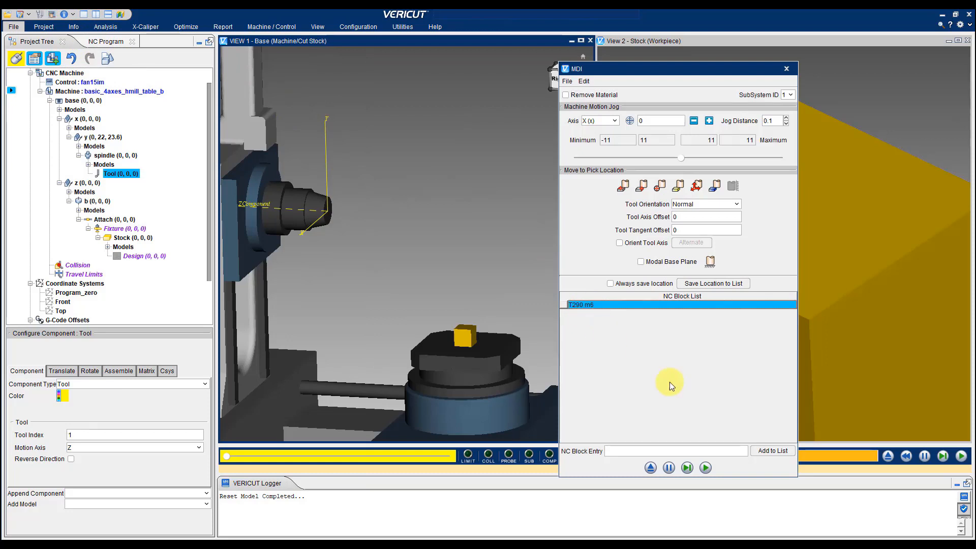
{"action": "left_click", "coordinate": [686, 468]}
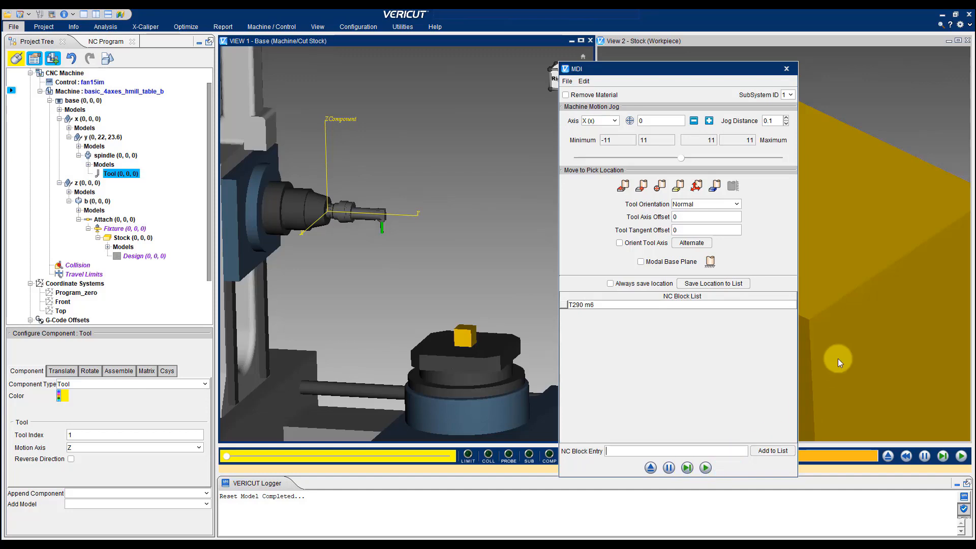
{"action": "left_click", "coordinate": [786, 68]}
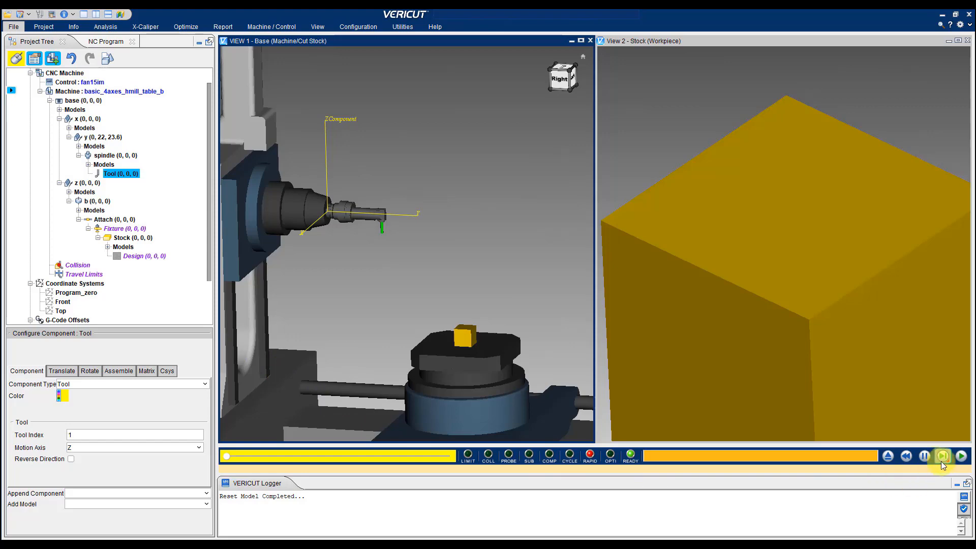
{"action": "left_click", "coordinate": [888, 457]}
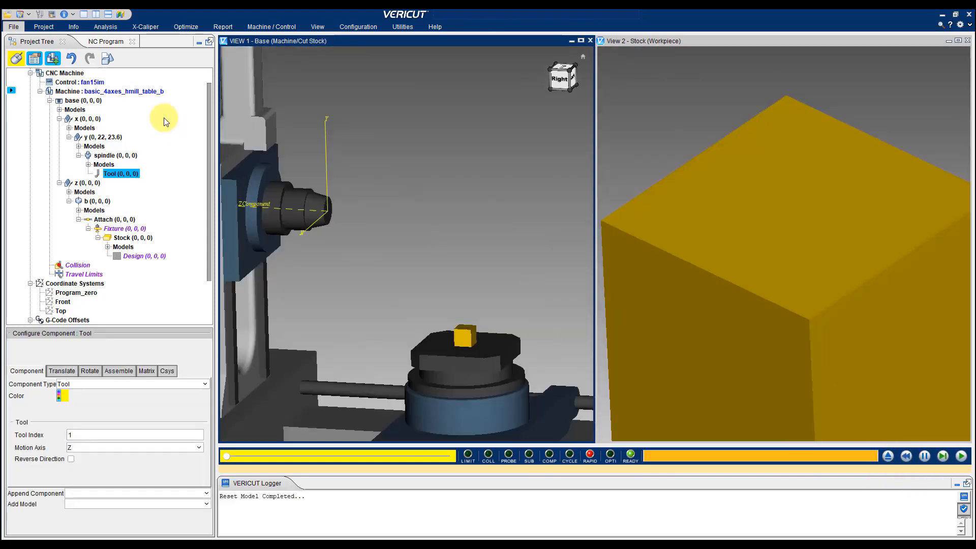
Show the NC program and single-step the simulation through the T290 M6 tool change to block N130
{"action": "left_click", "coordinate": [106, 41]}
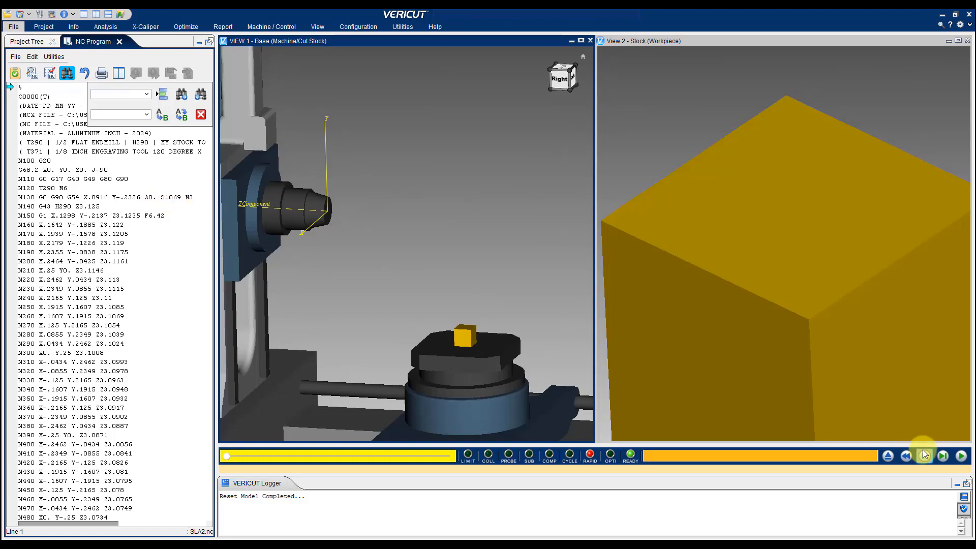
{"action": "left_click", "coordinate": [943, 456]}
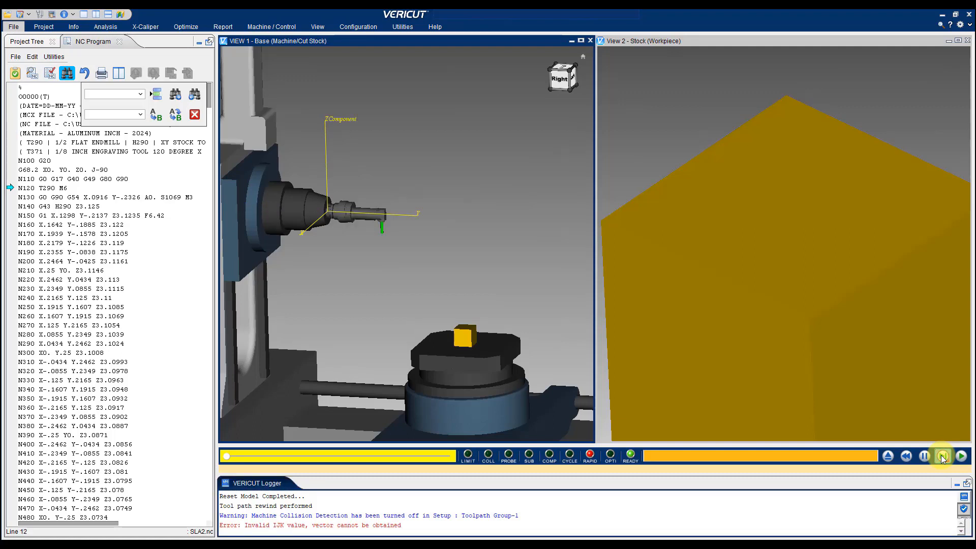
{"action": "left_click", "coordinate": [943, 457]}
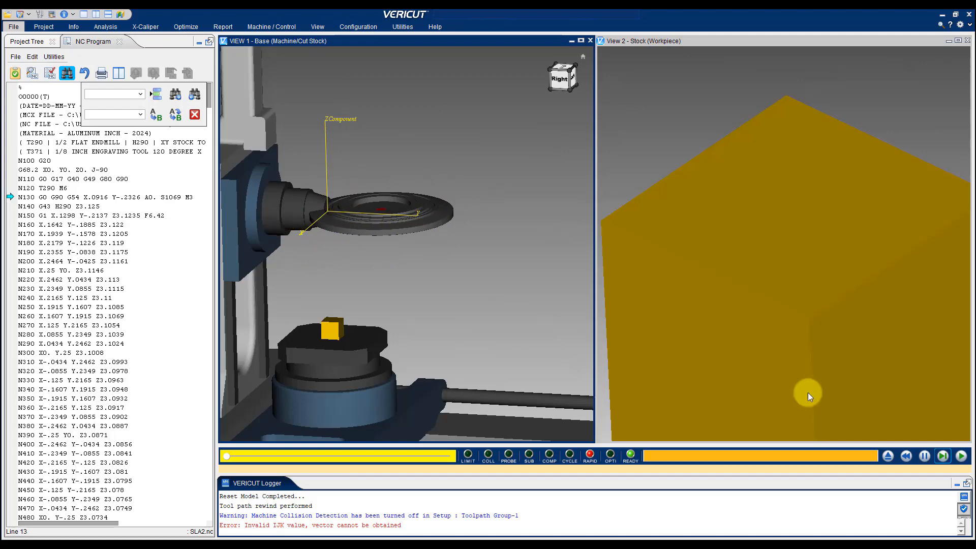
Reset the model and turn on Do Not Spin with Spindle for tool 290's holder in the Tool Manager
{"action": "left_click", "coordinate": [888, 456]}
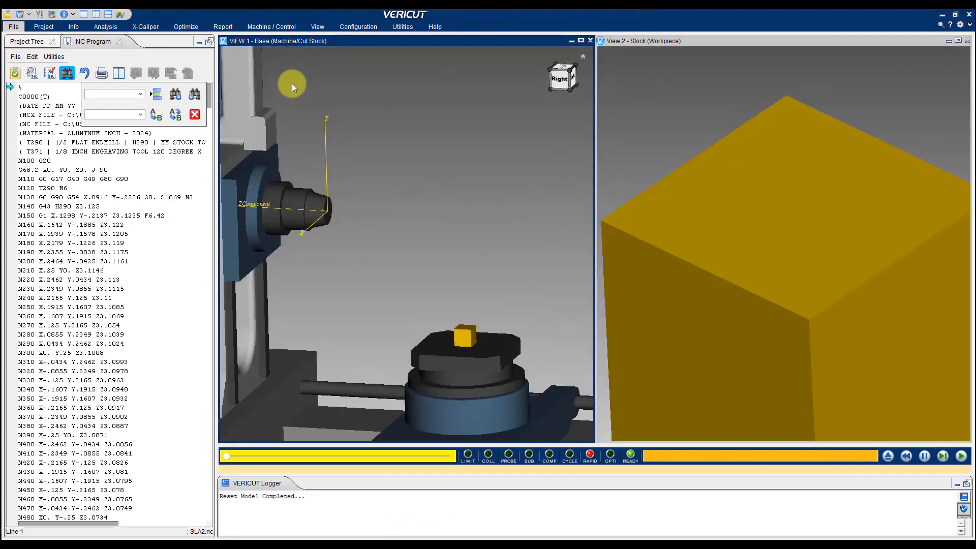
{"action": "left_click", "coordinate": [31, 42]}
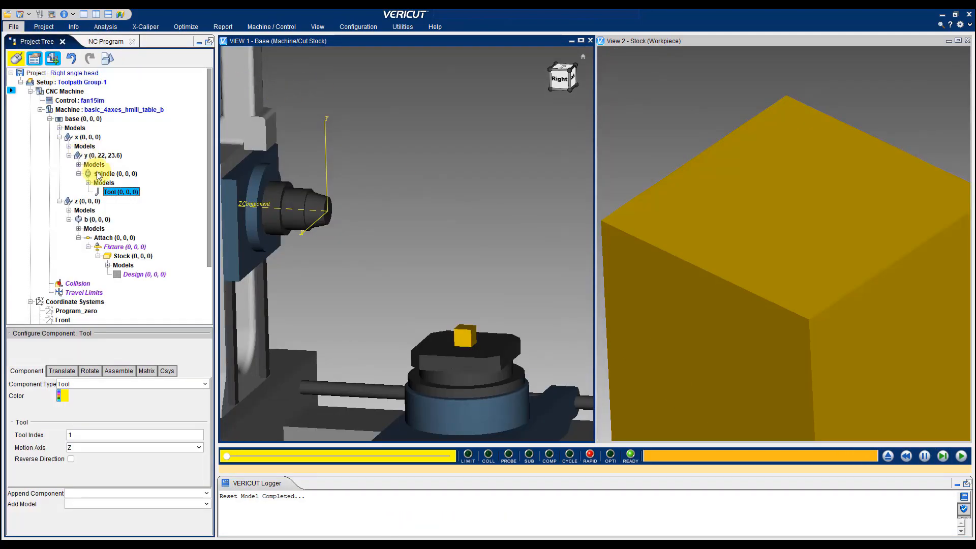
{"action": "left_click", "coordinate": [40, 15]}
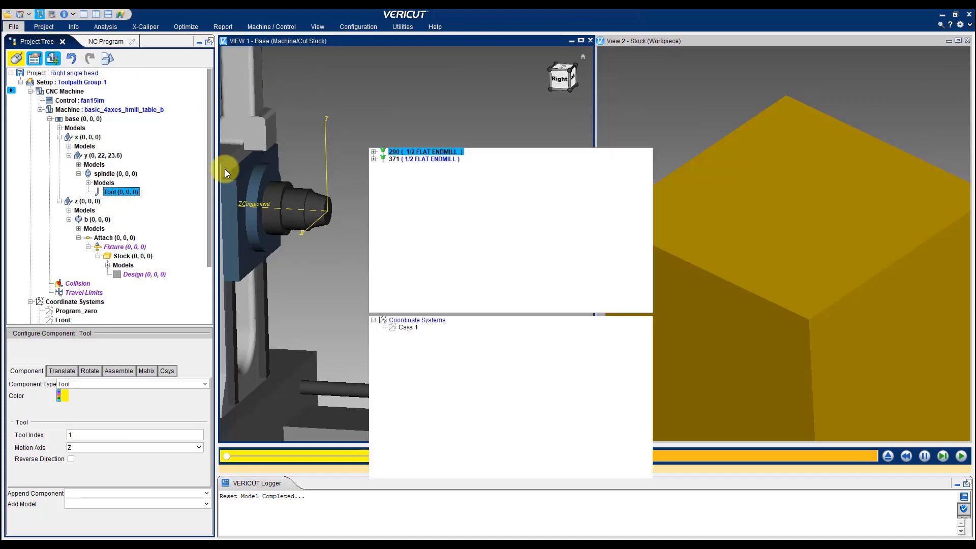
{"action": "left_click", "coordinate": [374, 153]}
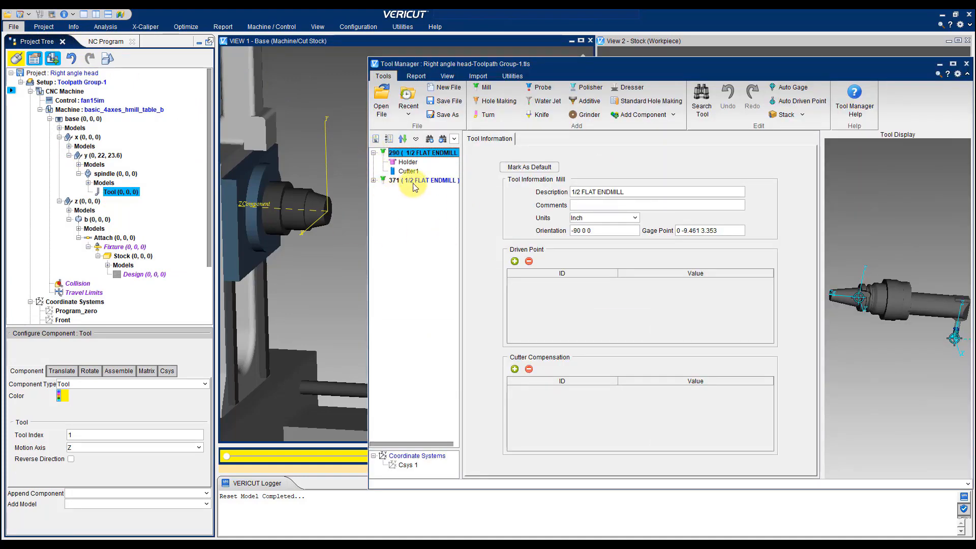
{"action": "left_click", "coordinate": [407, 163]}
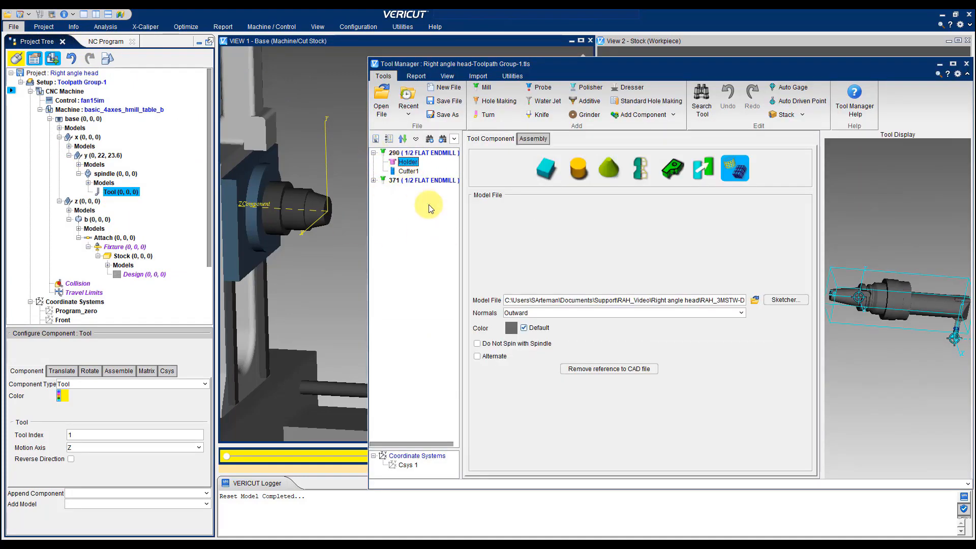
{"action": "left_click", "coordinate": [477, 345]}
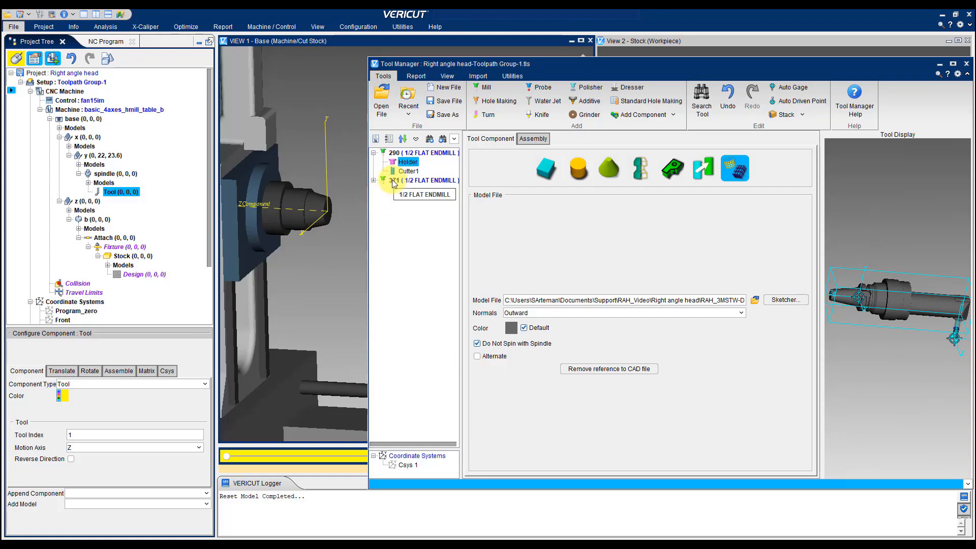
Turn on Do Not Spin with Spindle for the holder of tool 371 as well
{"action": "left_click", "coordinate": [373, 180]}
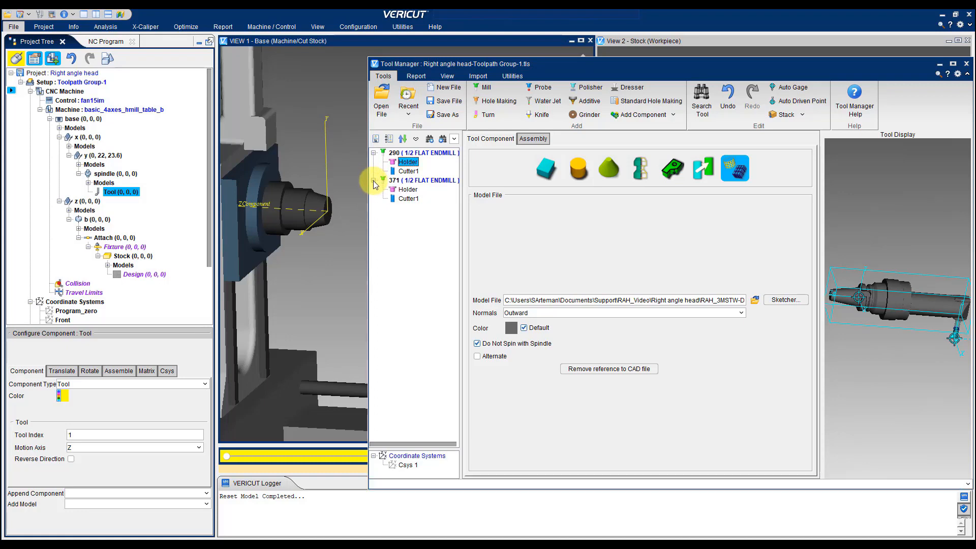
{"action": "left_click", "coordinate": [404, 190]}
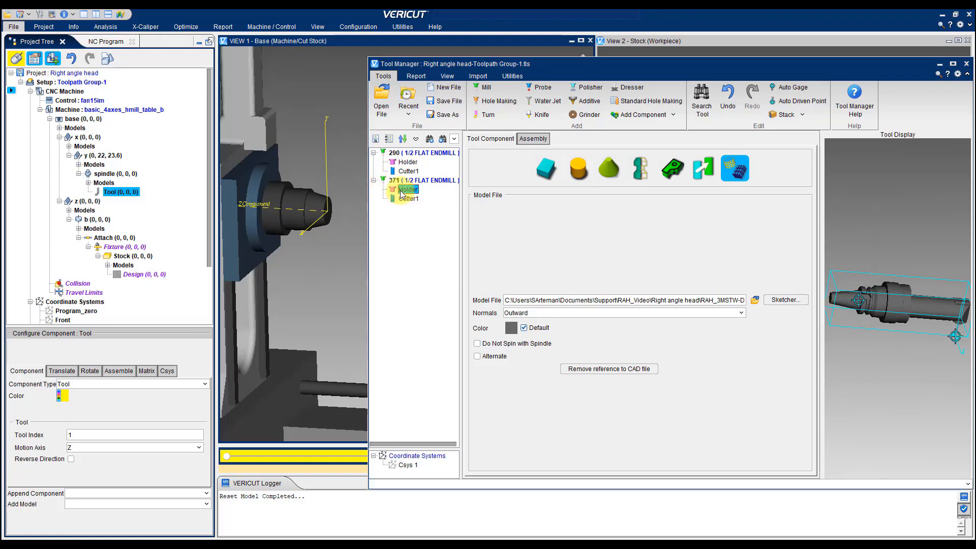
{"action": "left_click", "coordinate": [478, 344]}
{"action": "left_click", "coordinate": [478, 344]}
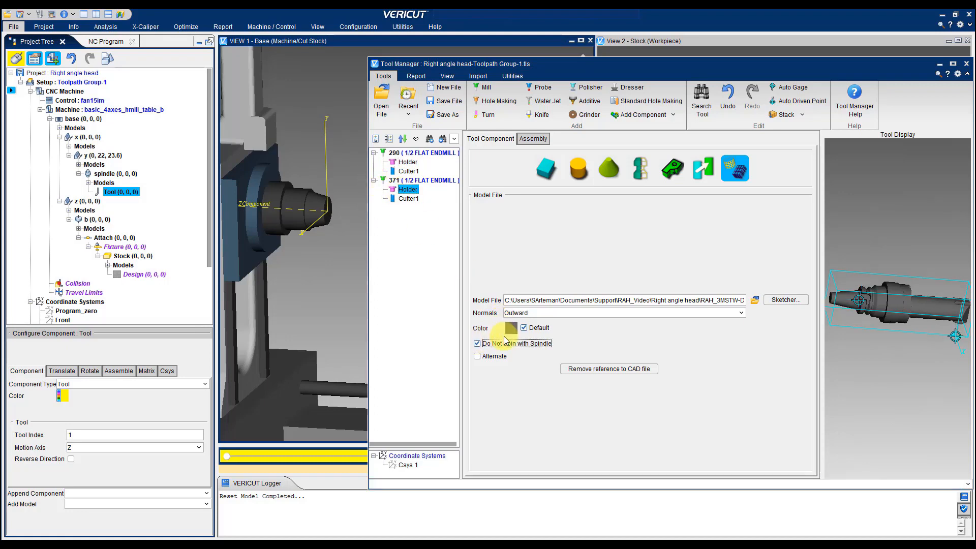
Set the orientation of tool 371 to -90 0 0 and save the tool file
{"action": "left_click", "coordinate": [403, 181]}
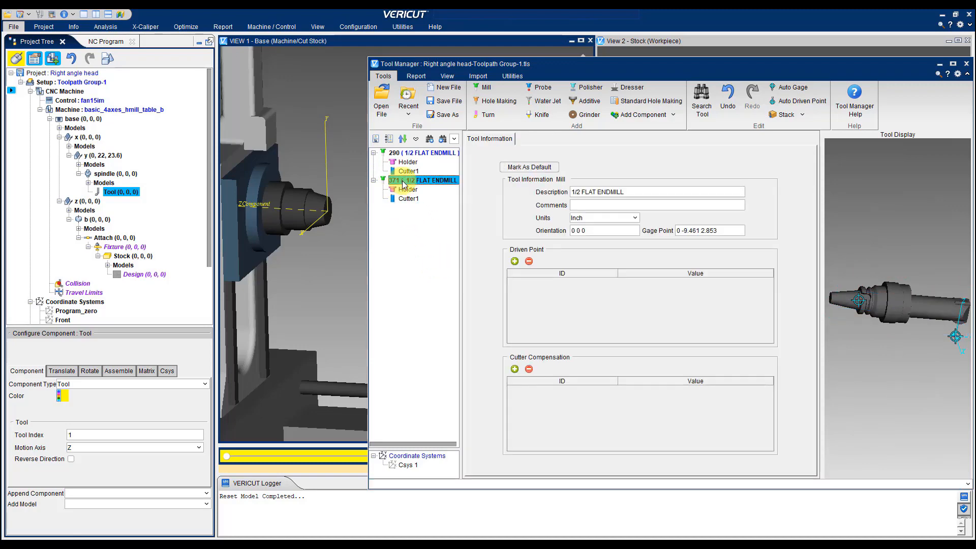
{"action": "left_click", "coordinate": [572, 232]}
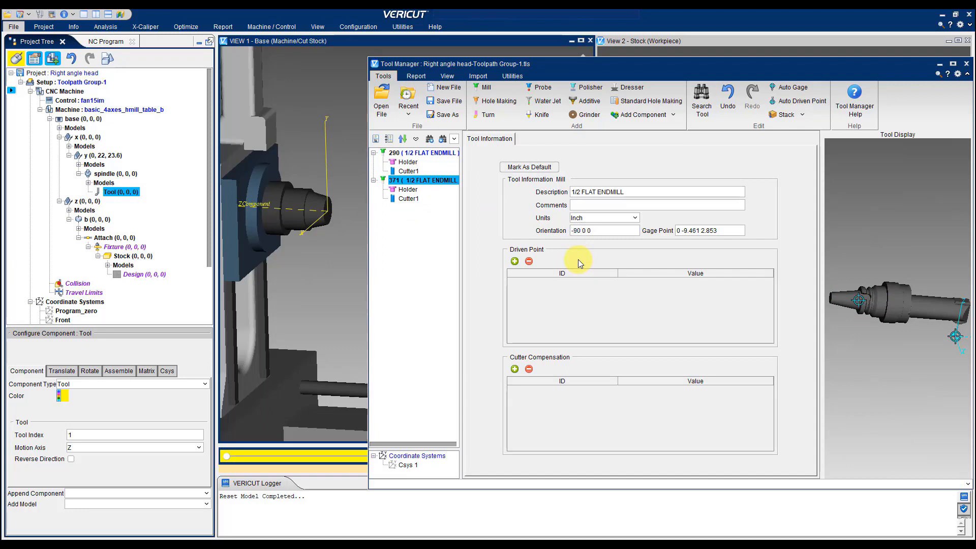
{"action": "key", "text": "Tab"}
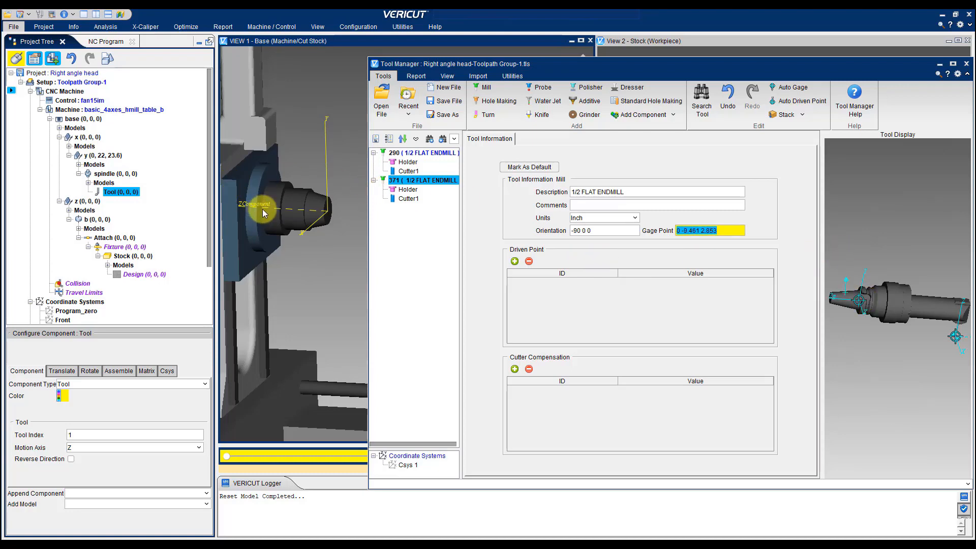
{"action": "left_click", "coordinate": [446, 104]}
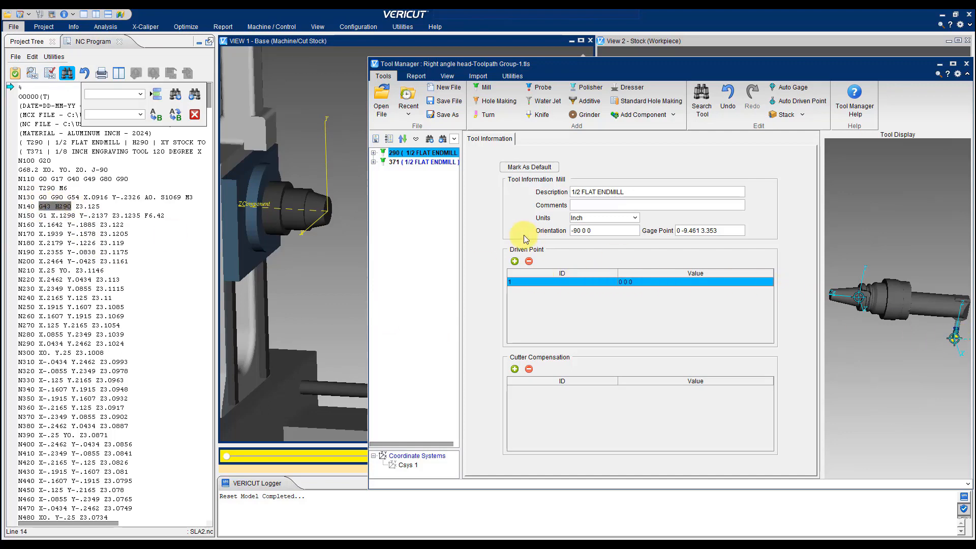
Set the driven point ID to 290 on tool 290 and to 371 on tool 371, with values 0 0 0, and review both tools
{"action": "double_click", "coordinate": [515, 282]}
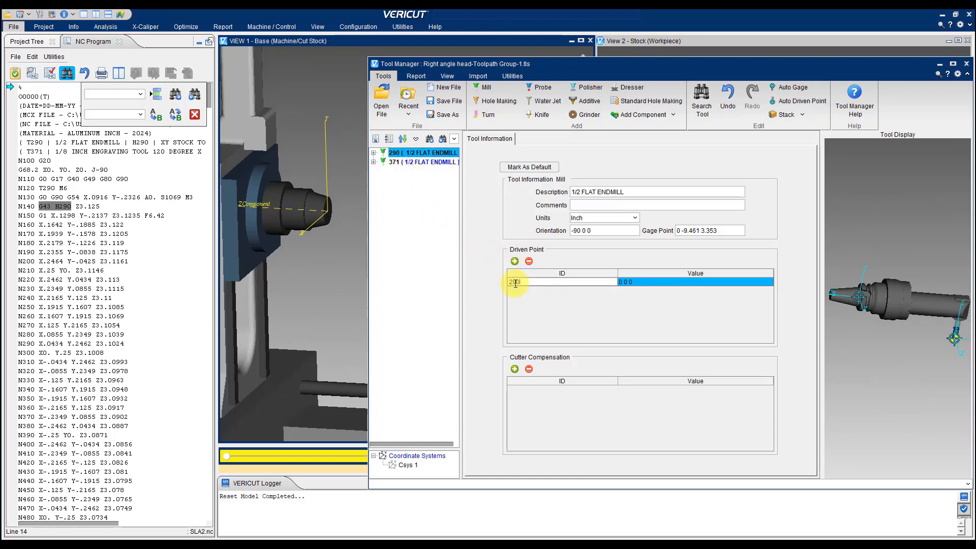
{"action": "key", "text": "Return"}
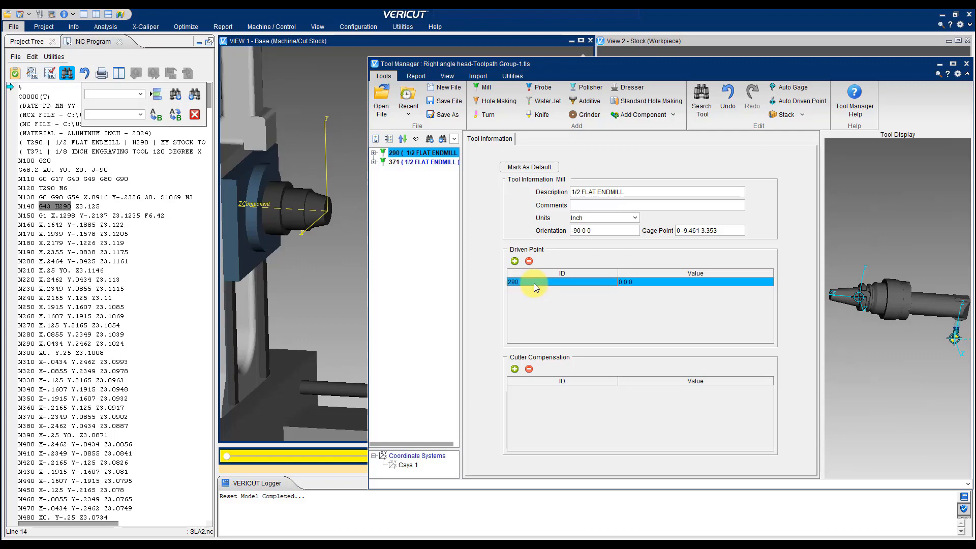
{"action": "left_click", "coordinate": [405, 162]}
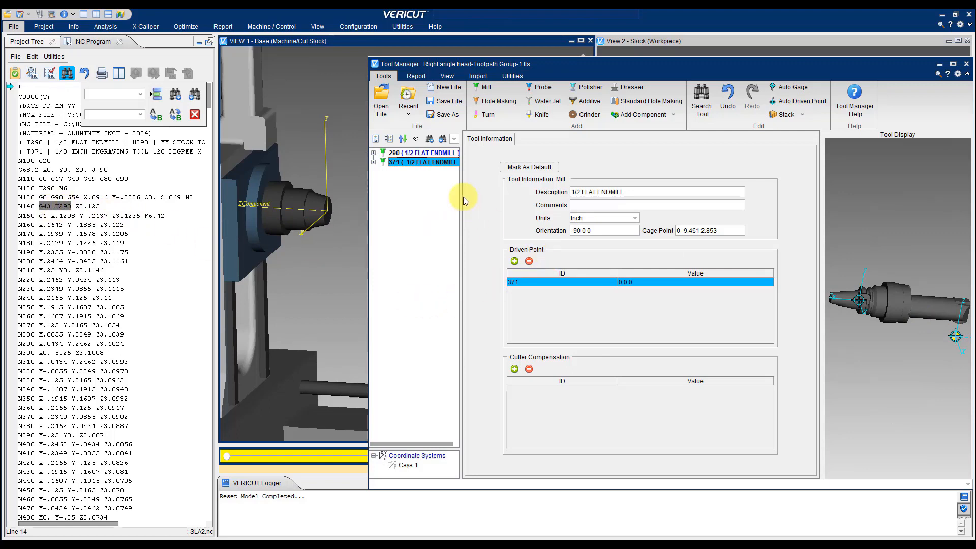
{"action": "left_click", "coordinate": [416, 153]}
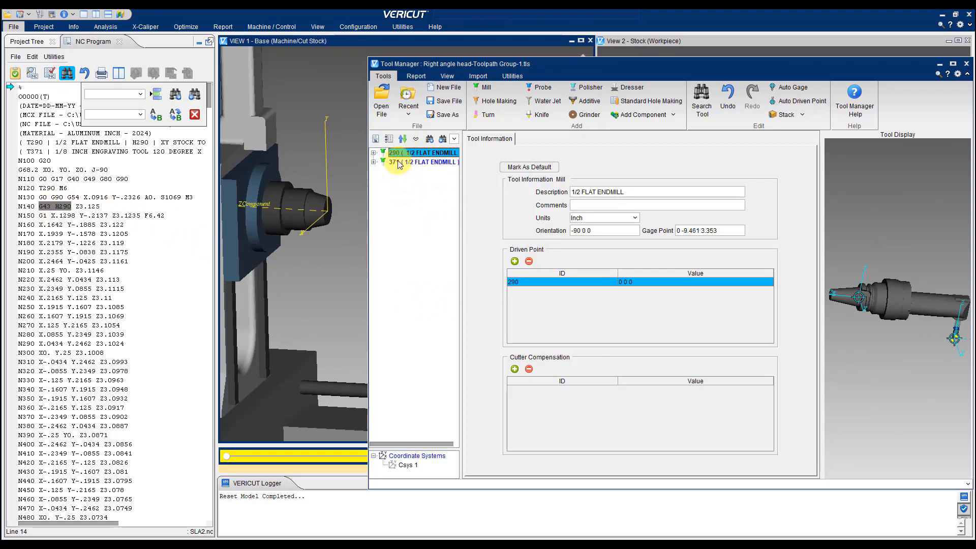
{"action": "left_click", "coordinate": [407, 162]}
{"action": "left_click", "coordinate": [400, 154]}
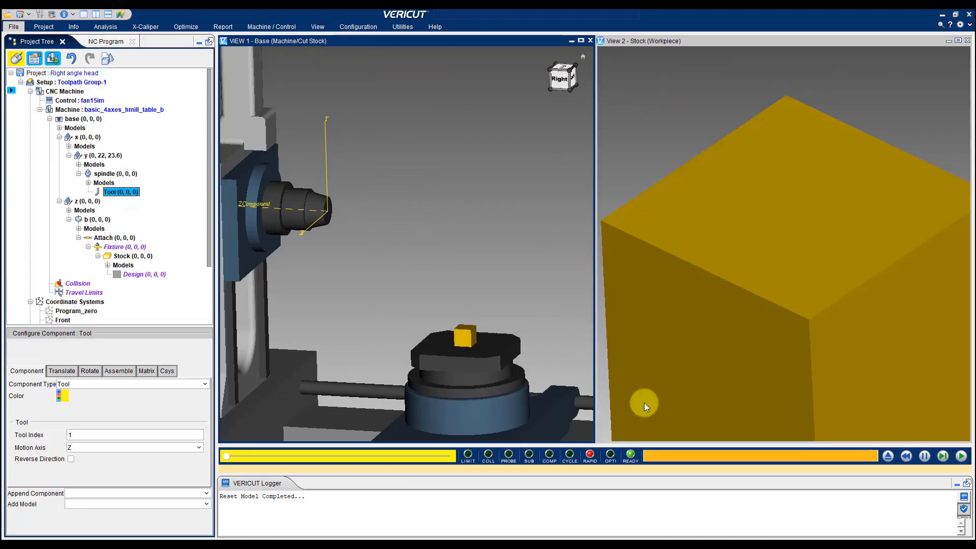
Reset the model, show the NC program and run the simulation from its first line
{"action": "left_click", "coordinate": [888, 457]}
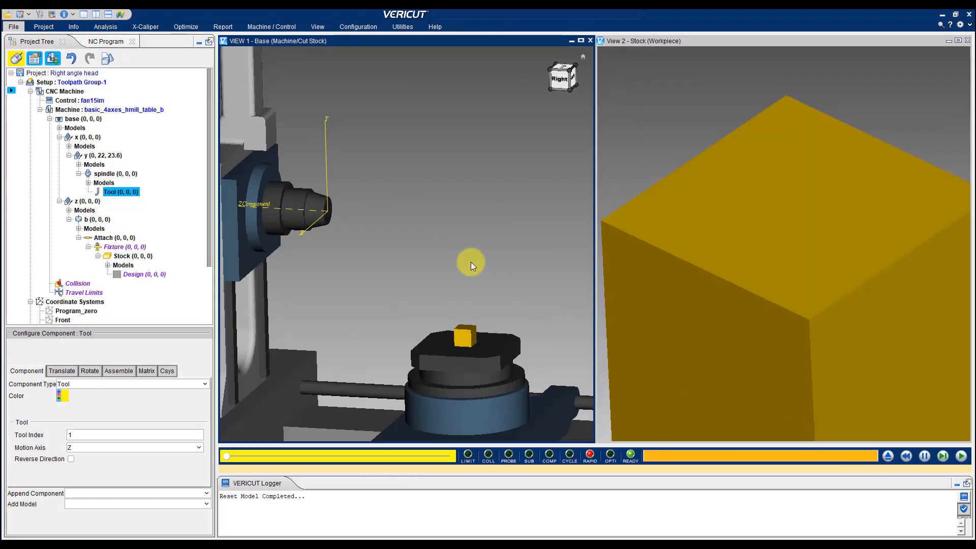
{"action": "left_click", "coordinate": [101, 41]}
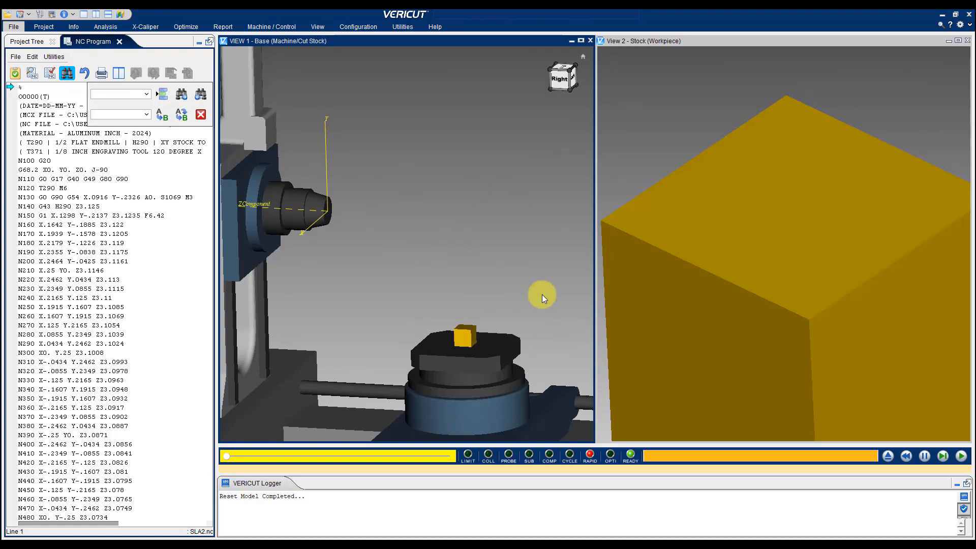
{"action": "left_click", "coordinate": [961, 458]}
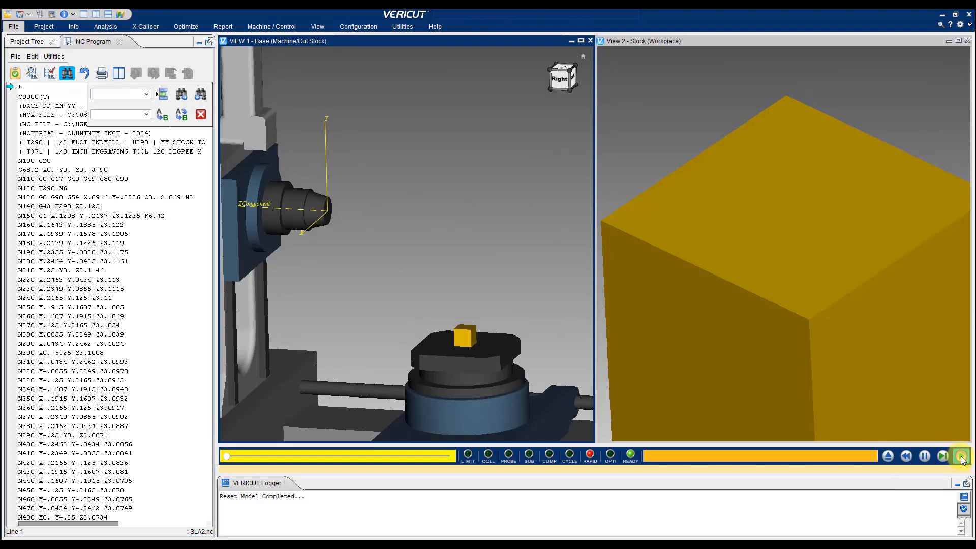